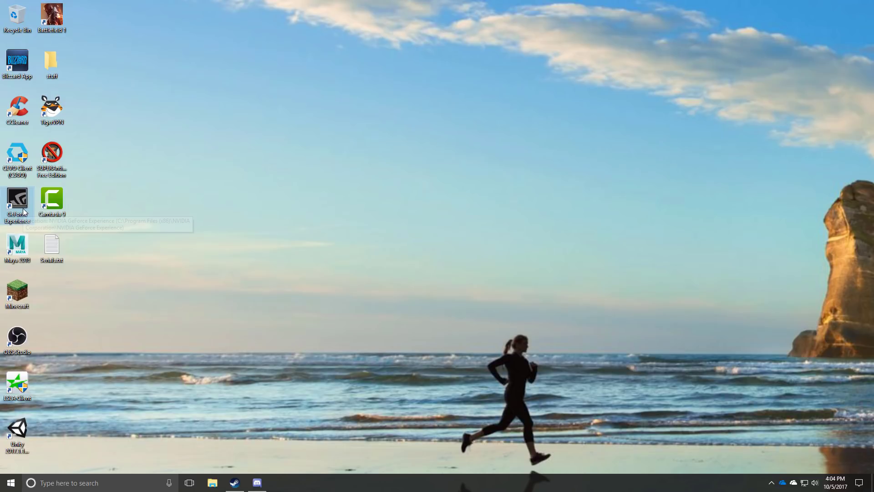
Abandon a Start-menu search for 'geforc', then run a Chrome search for 'geforce driver'.
key(super)
key(super)
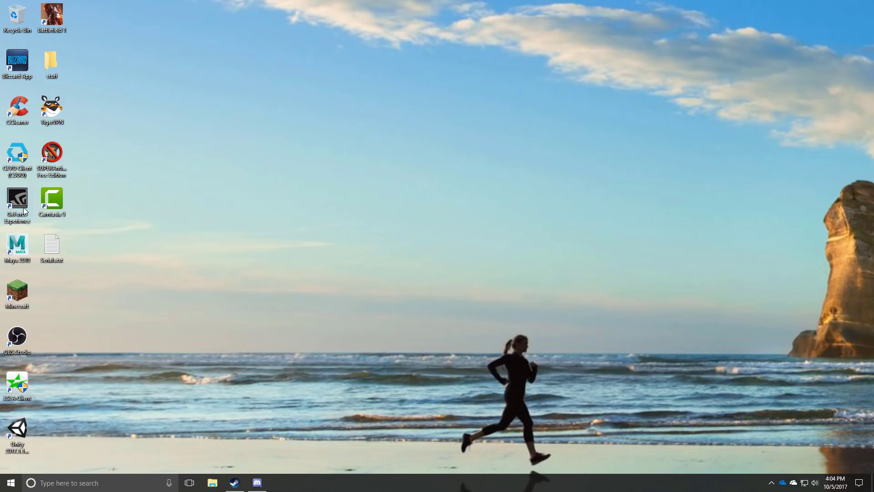
click(74, 490)
text(geforc)
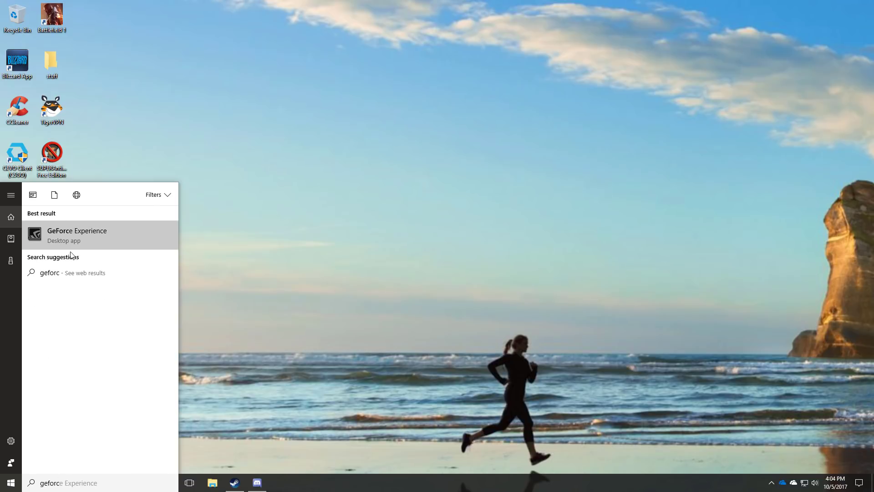
click(311, 354)
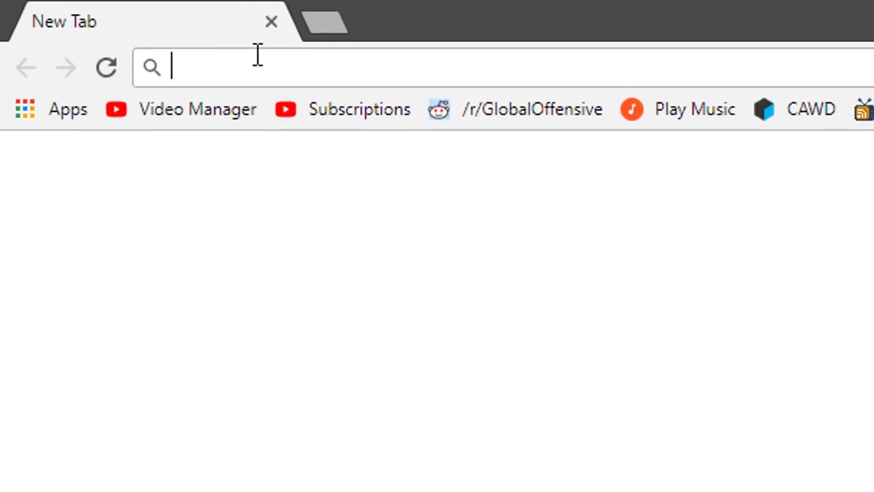
text(geforc)
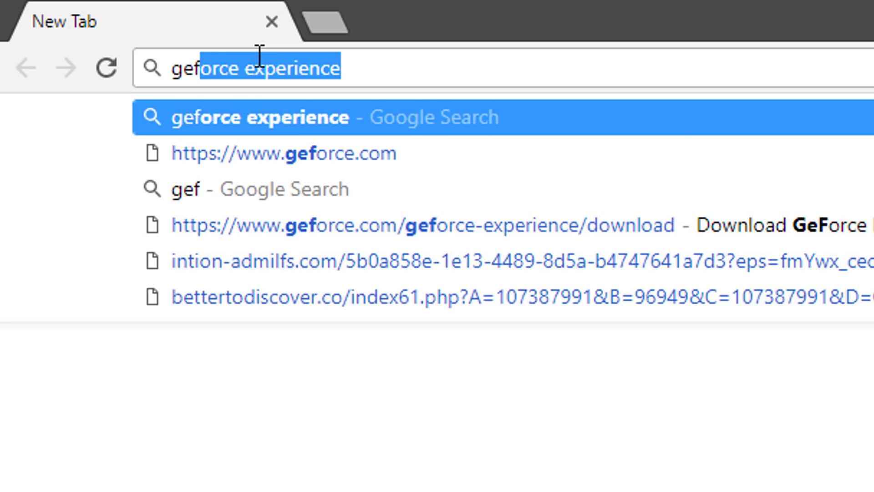
text(e drivers)
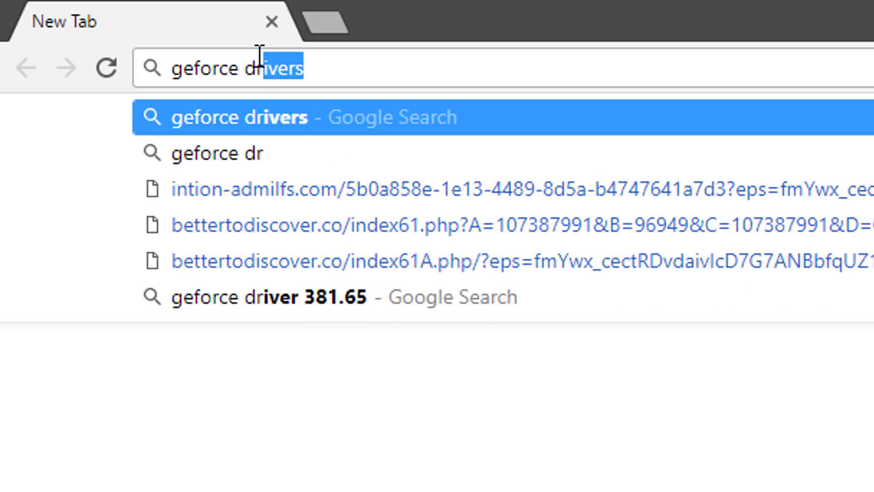
key(Return)
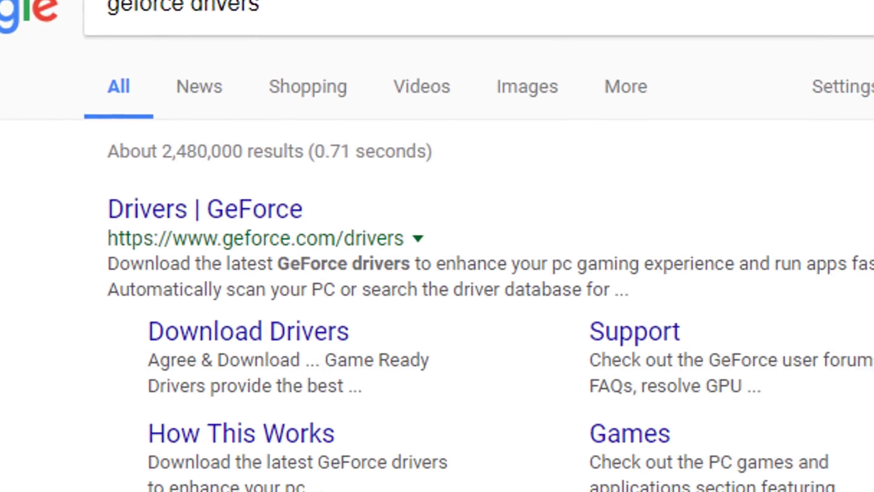
Open the Drivers | GeForce page and select the GeForce 900 Series and GTX 980.
click(235, 180)
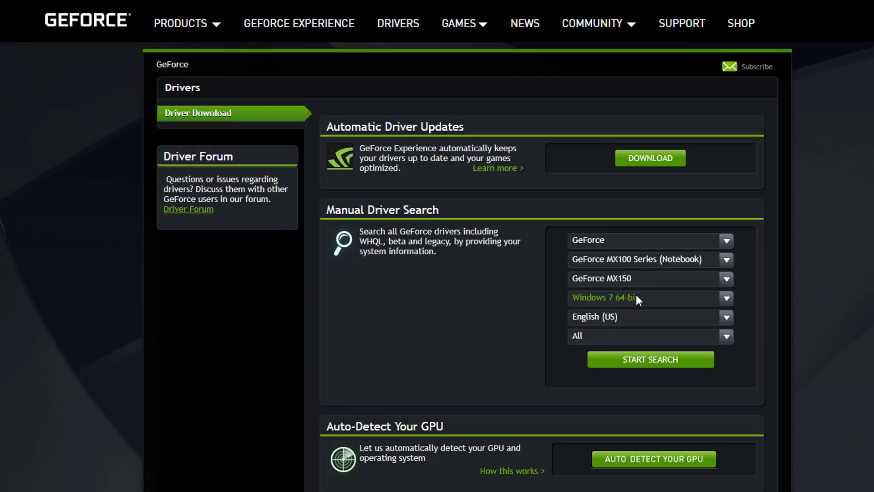
click(727, 259)
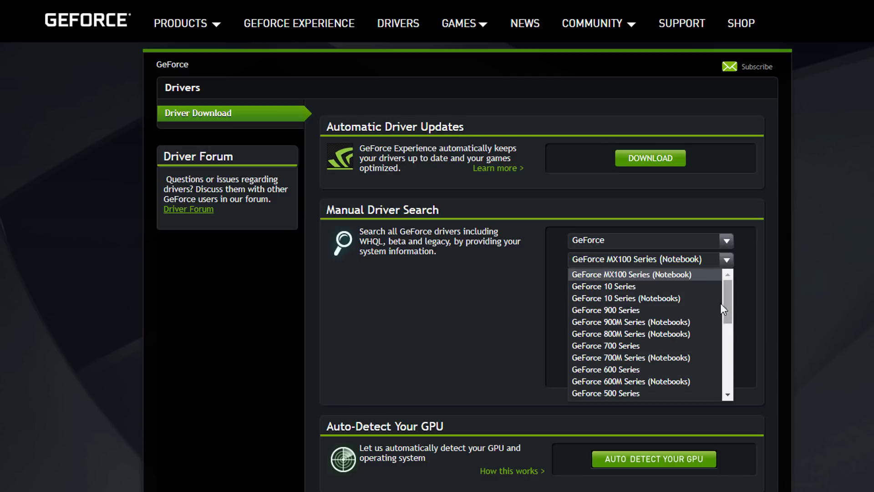
scroll(700, 326, down, 3)
scroll(700, 326, up, 4)
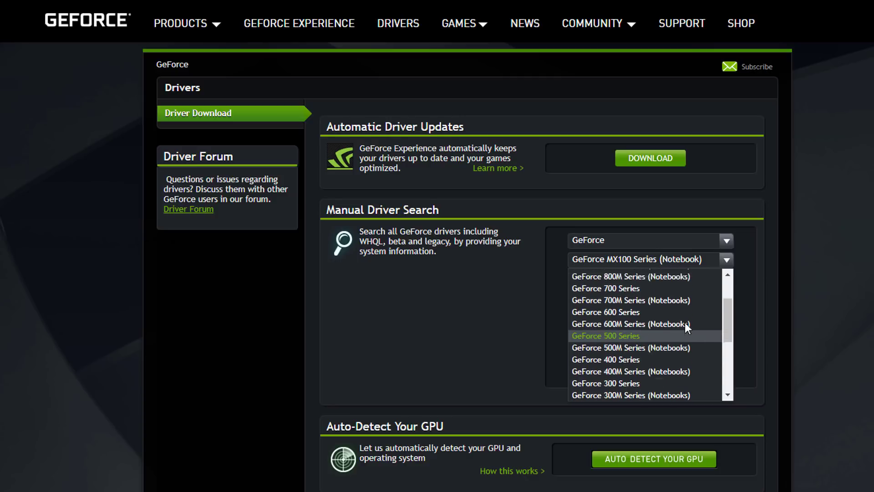
click(670, 309)
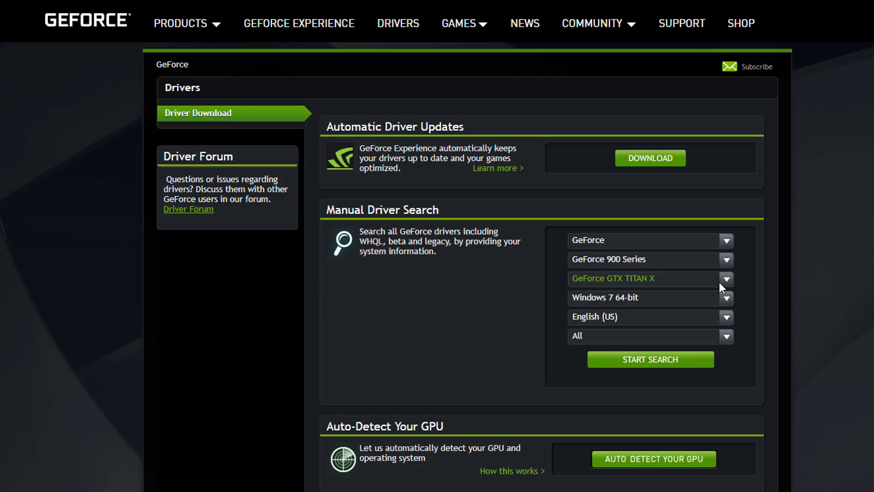
click(717, 283)
click(684, 318)
Choose Windows 10 64-bit with driver type All and run the driver search.
click(626, 297)
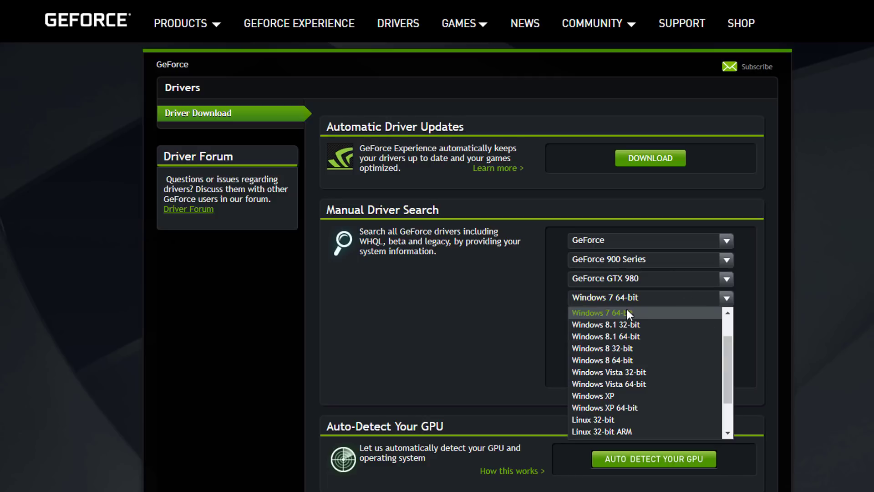
scroll(632, 387, up, 1)
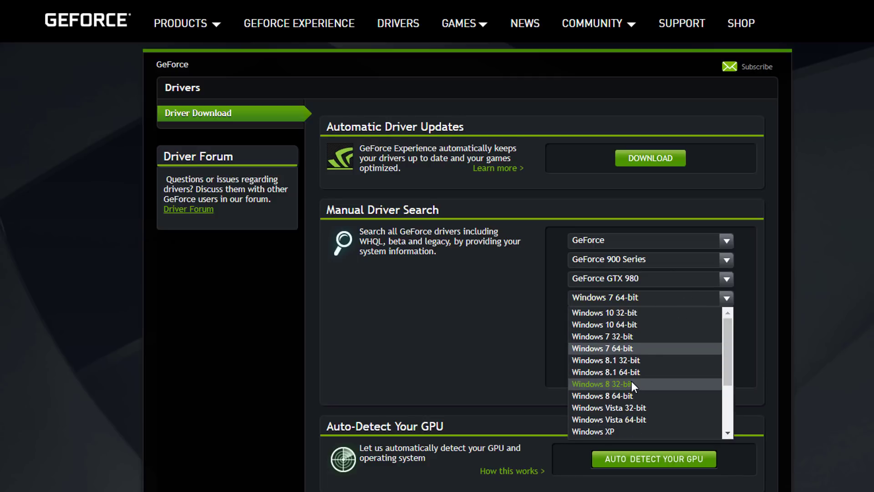
click(629, 326)
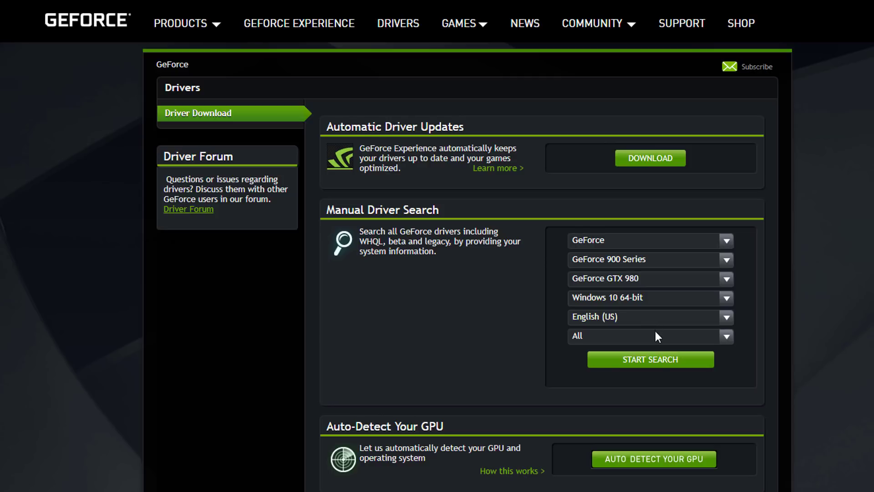
click(655, 333)
click(624, 337)
click(650, 360)
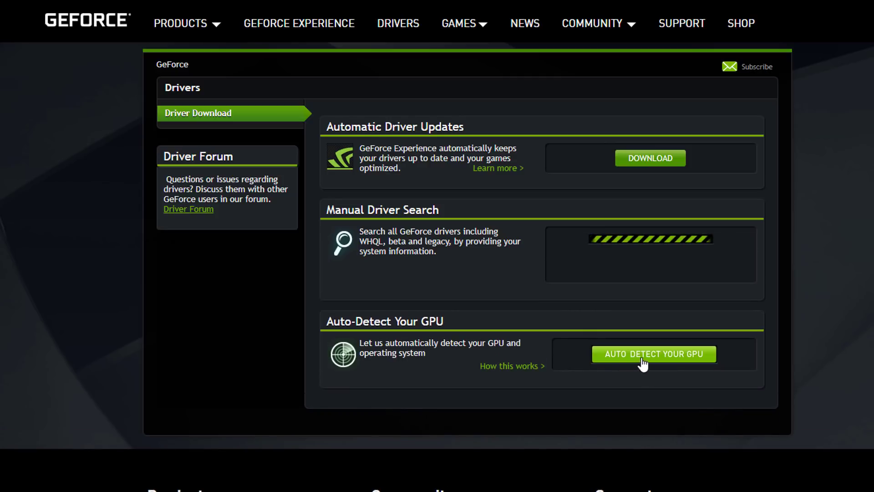
scroll(146, 273, down, 5)
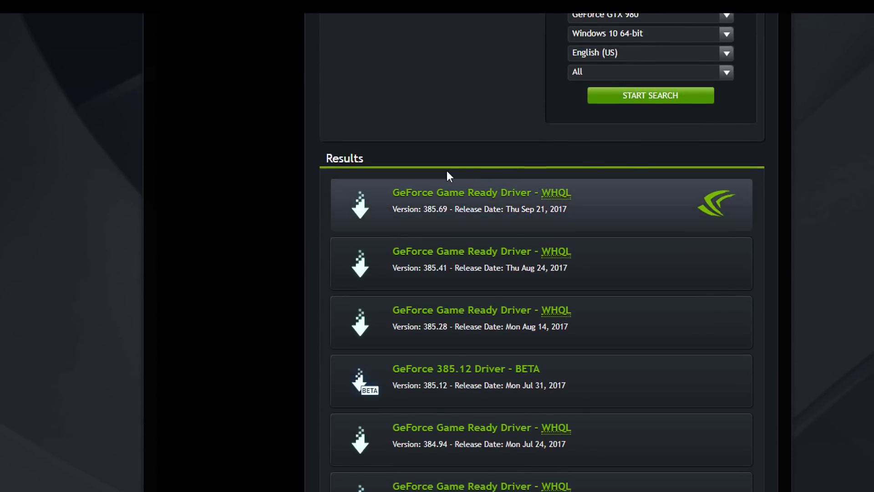
Open the Game Ready Driver 385.69 result, agree and download, then cancel the Save As dialog.
click(493, 201)
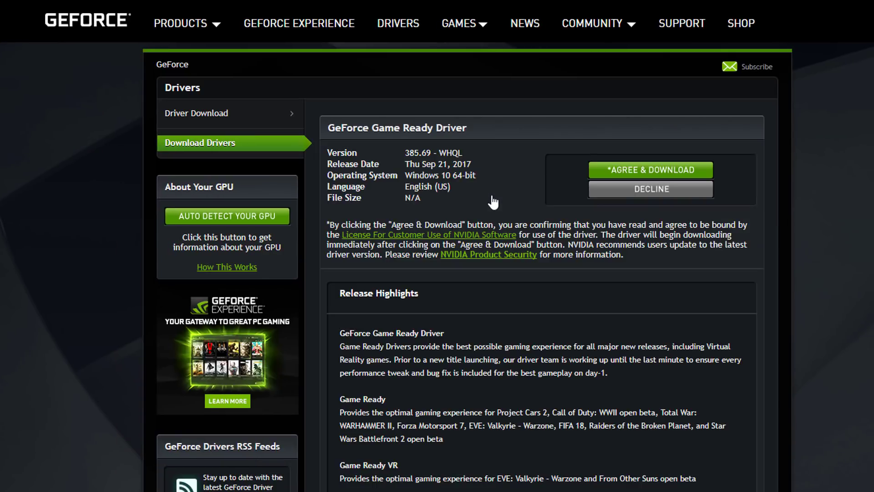
click(642, 171)
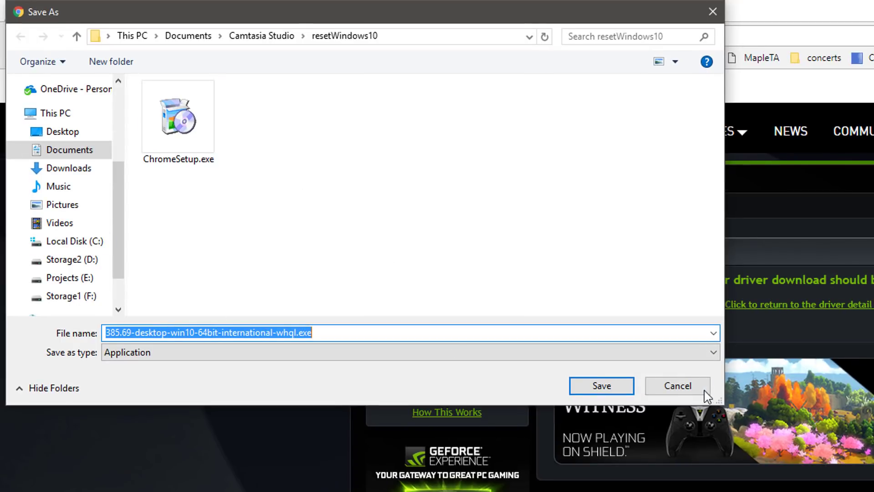
click(678, 385)
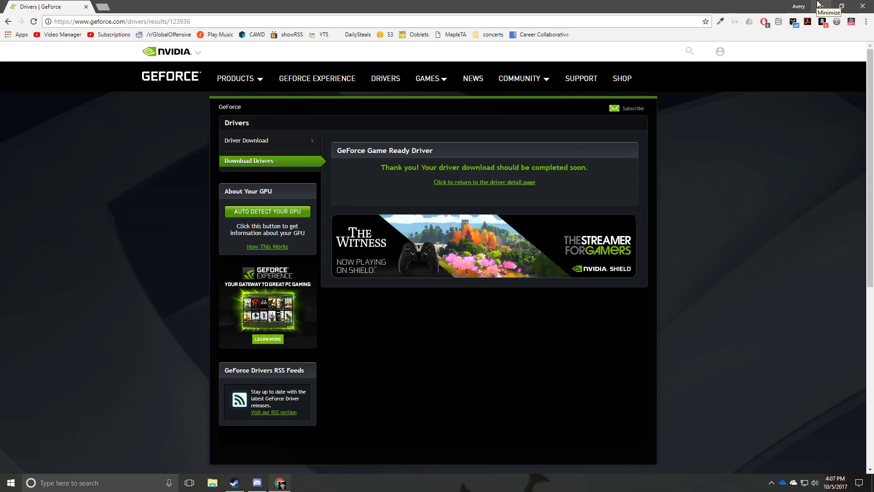
Minimize Chrome and launch GeForce Experience from its desktop shortcut.
click(821, 6)
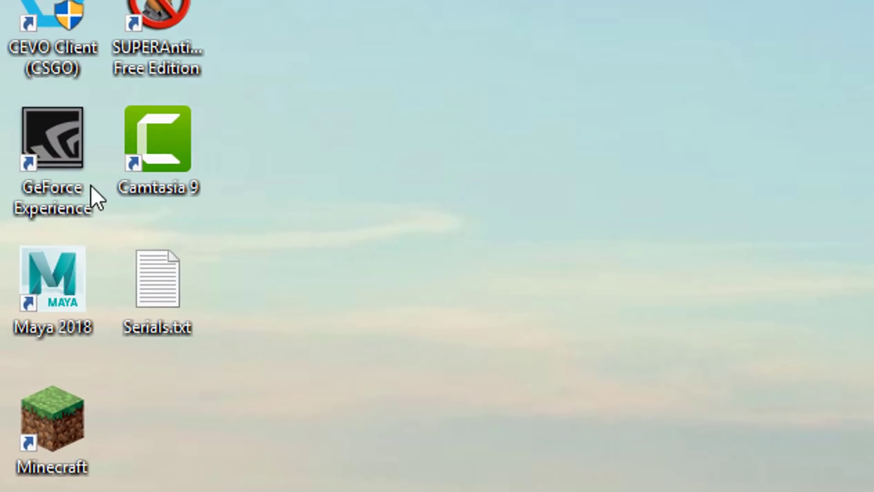
double_click(53, 142)
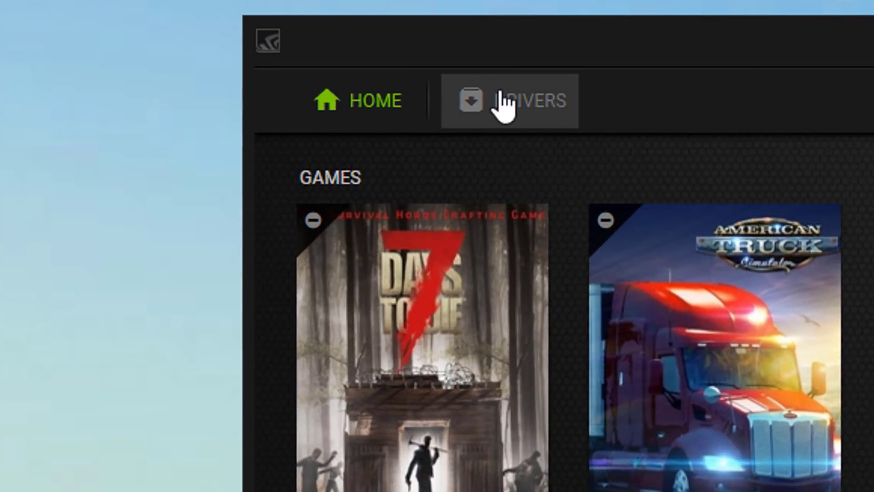
Download the 435.6 MB Game Ready Driver 385.69 from the Drivers page.
click(505, 106)
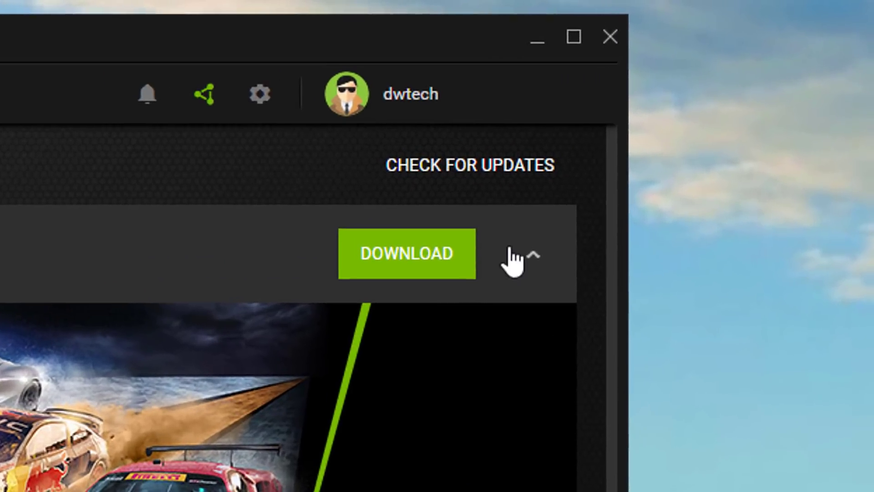
click(592, 162)
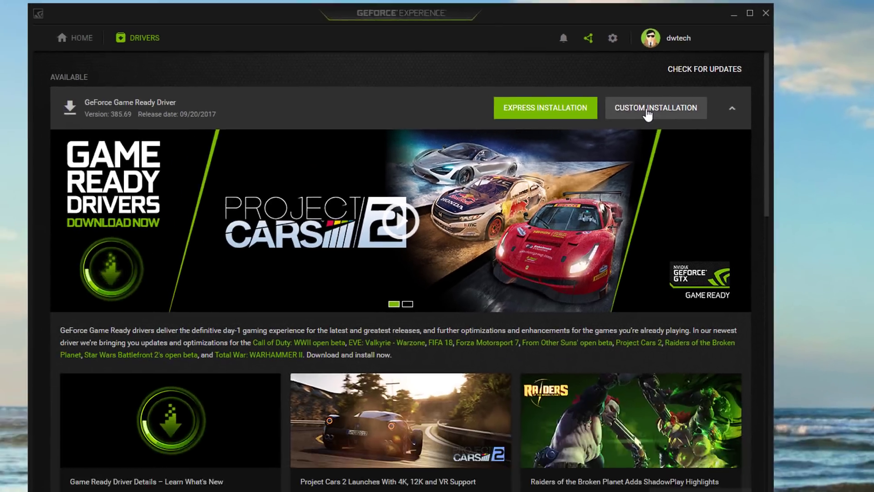
Choose Custom Installation to list the five 385.69 driver components.
click(536, 226)
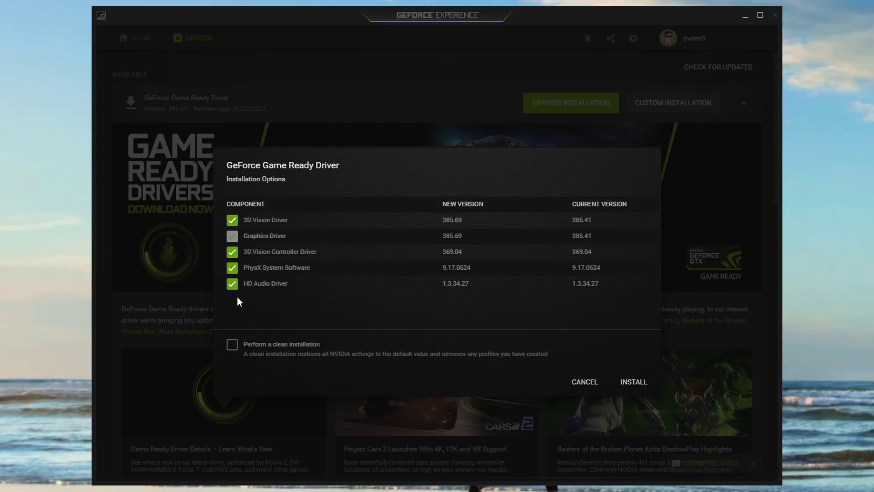
Install the driver with all five components left checked and clean installation off.
click(631, 383)
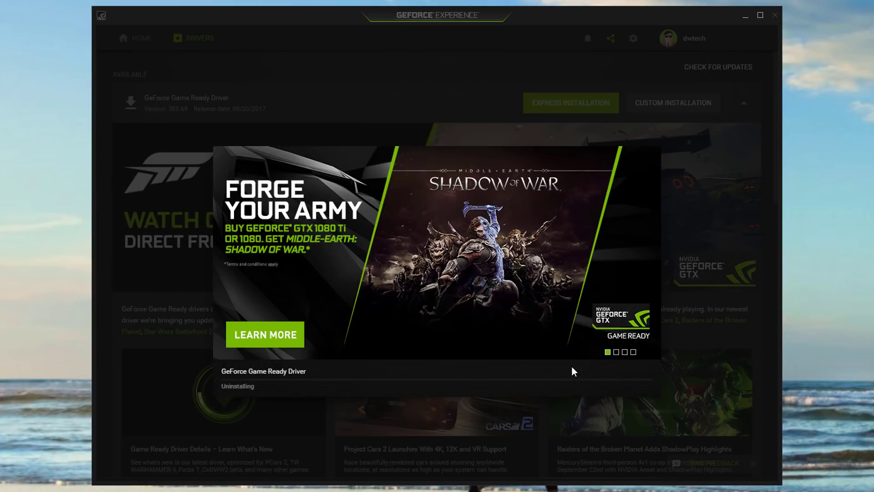